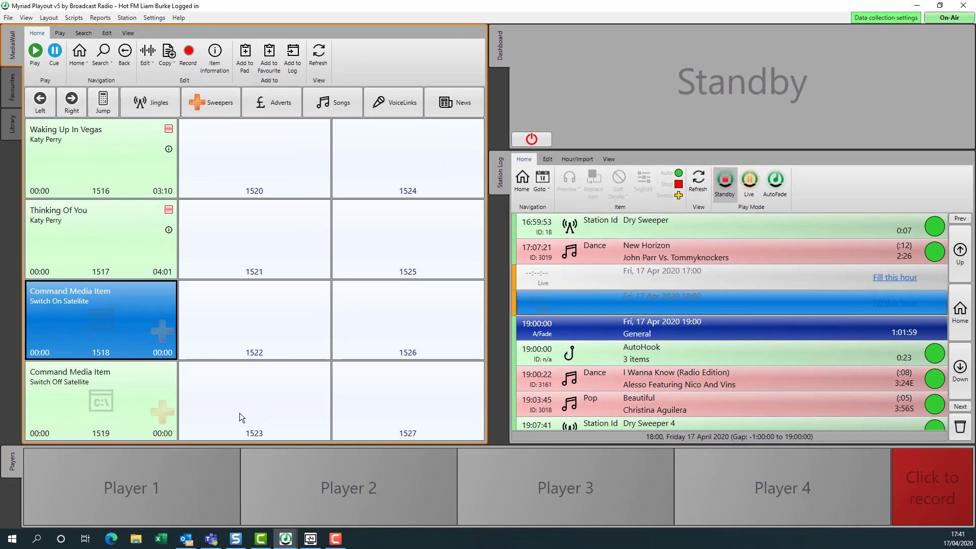
Select the Switch Off Satellite command item in slot 1519 and open the hardware settings
{"action": "left_click", "coordinate": [116, 398]}
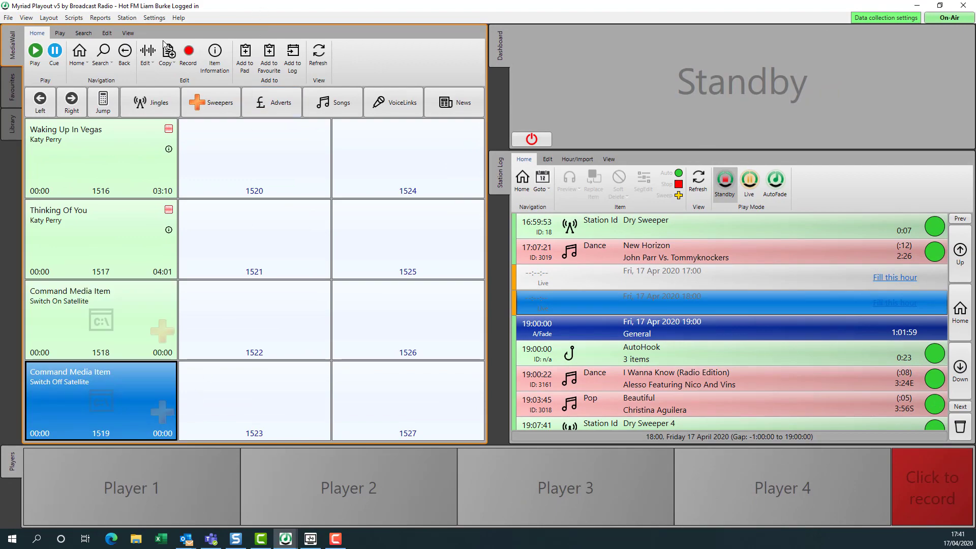
{"action": "left_click", "coordinate": [144, 51]}
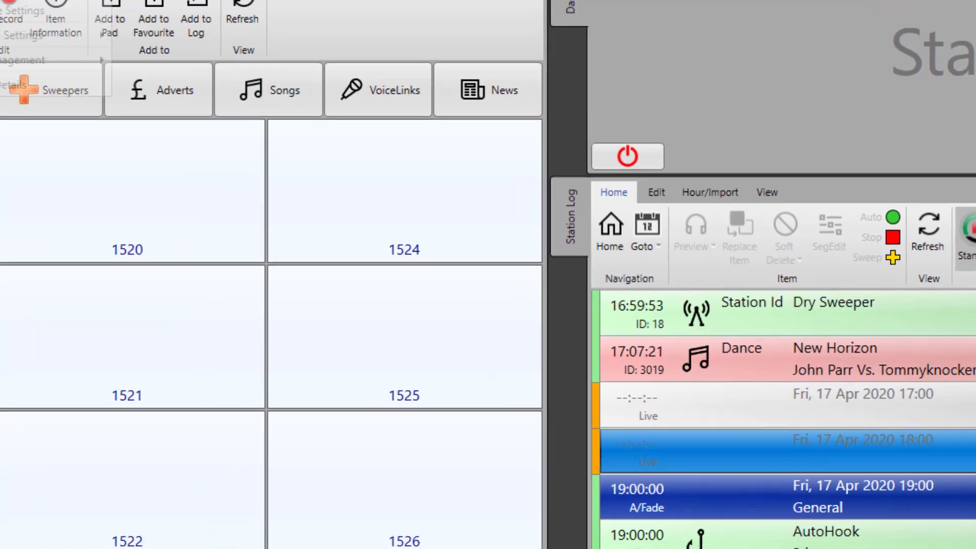
{"action": "left_click", "coordinate": [205, 22]}
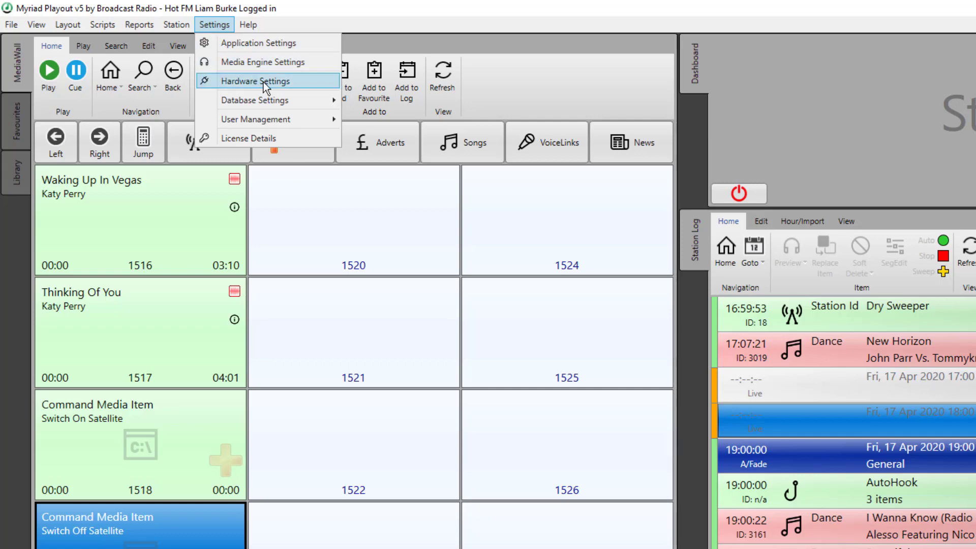
{"action": "left_click", "coordinate": [263, 82]}
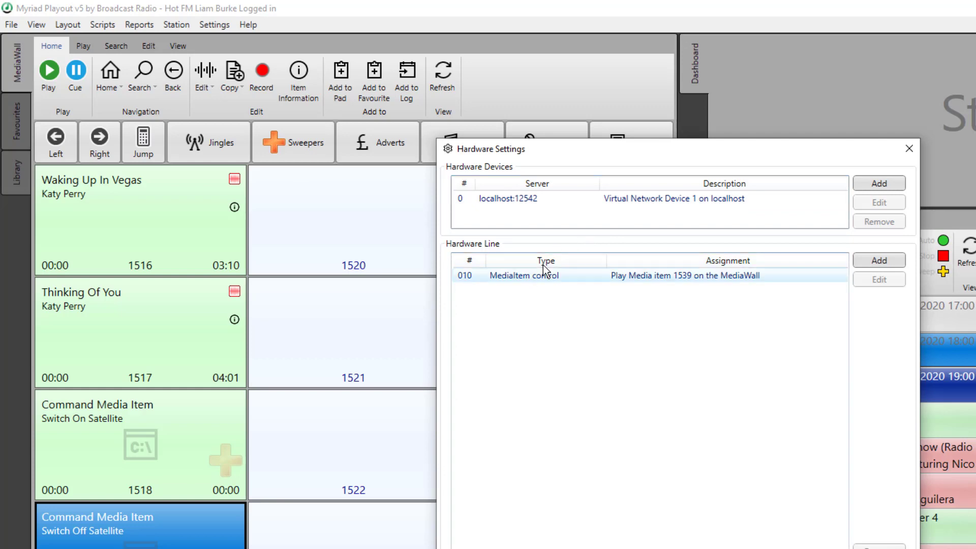
Edit hardware line 010, choose MediaItem control as its assignment type, save the Play action for media item 1519, and close the hardware settings
{"action": "left_click", "coordinate": [532, 281]}
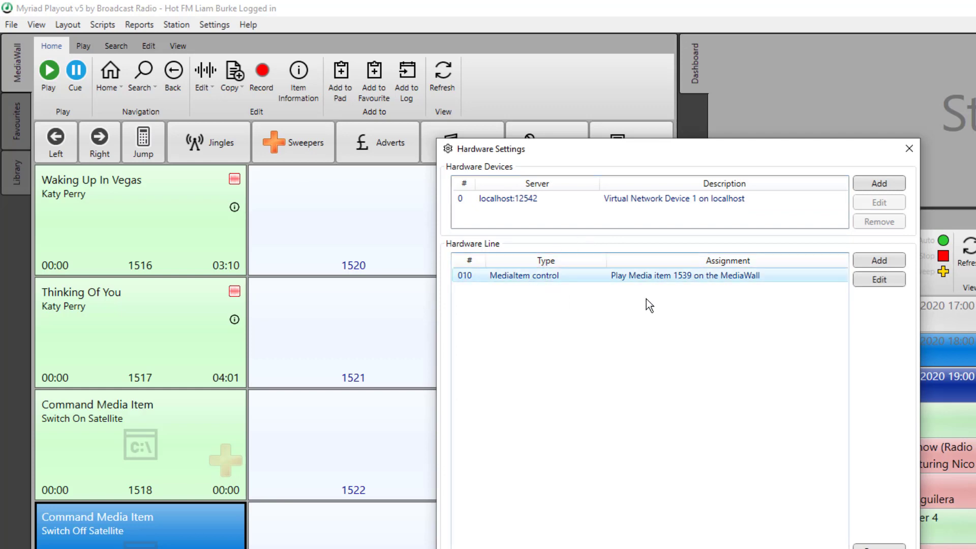
{"action": "double_click", "coordinate": [565, 277]}
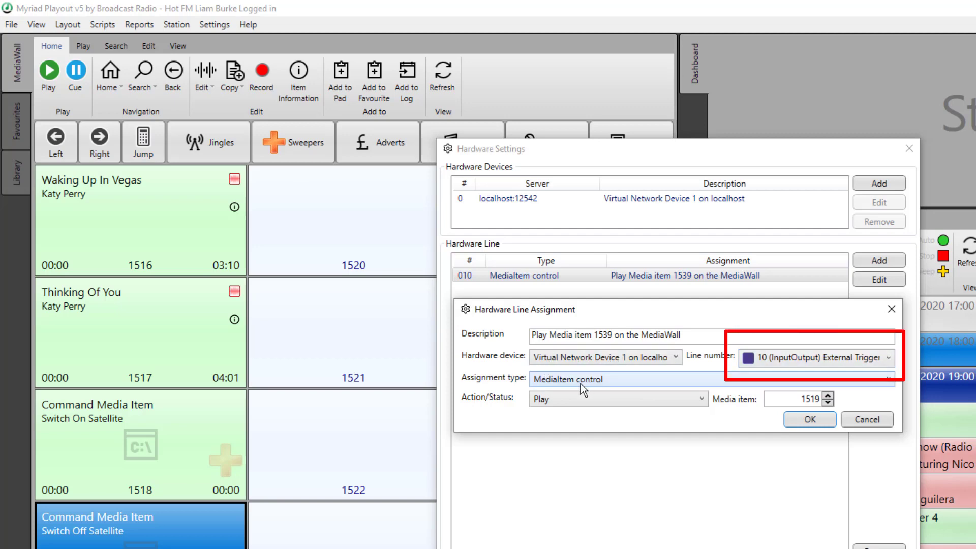
{"action": "left_click", "coordinate": [623, 380]}
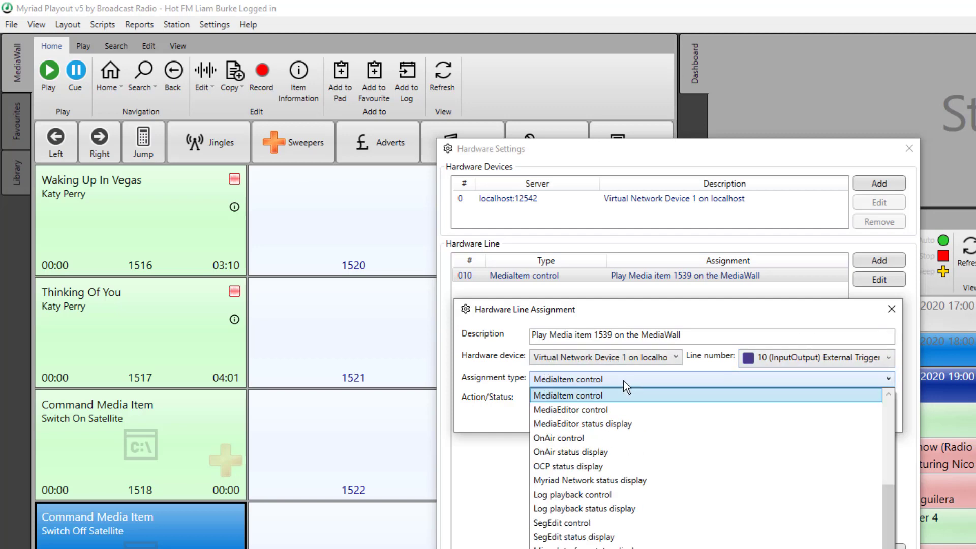
{"action": "left_click", "coordinate": [589, 398]}
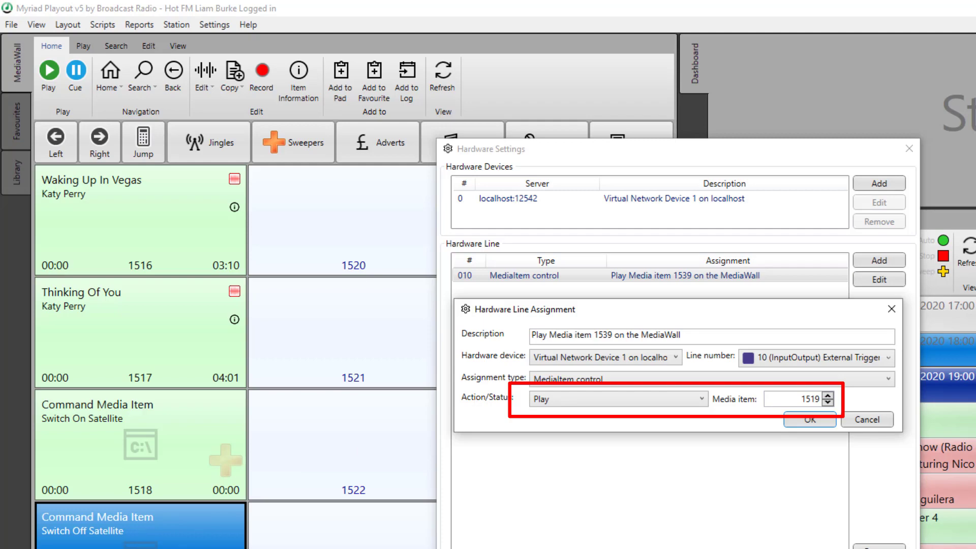
{"action": "left_click", "coordinate": [795, 420]}
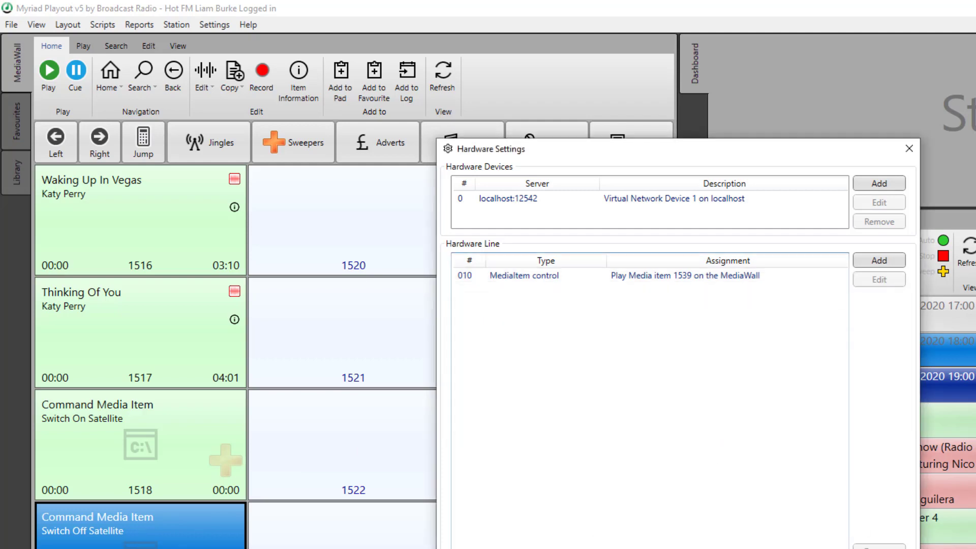
{"action": "left_click", "coordinate": [657, 512]}
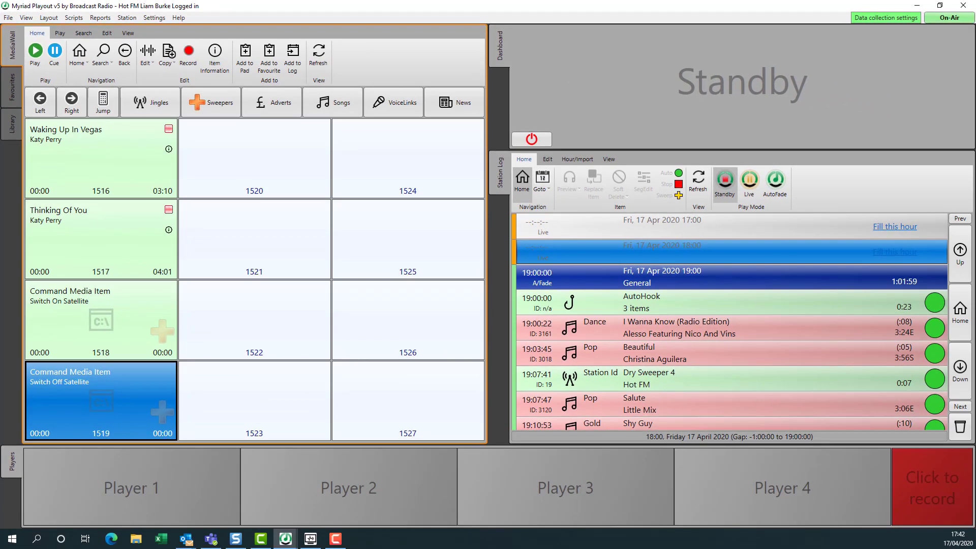
Bring up the Hardware Service Monitor, move it clear of the command items, and run Switch On Satellite to check the External Source Switch line
{"action": "key", "text": "alt+Tab"}
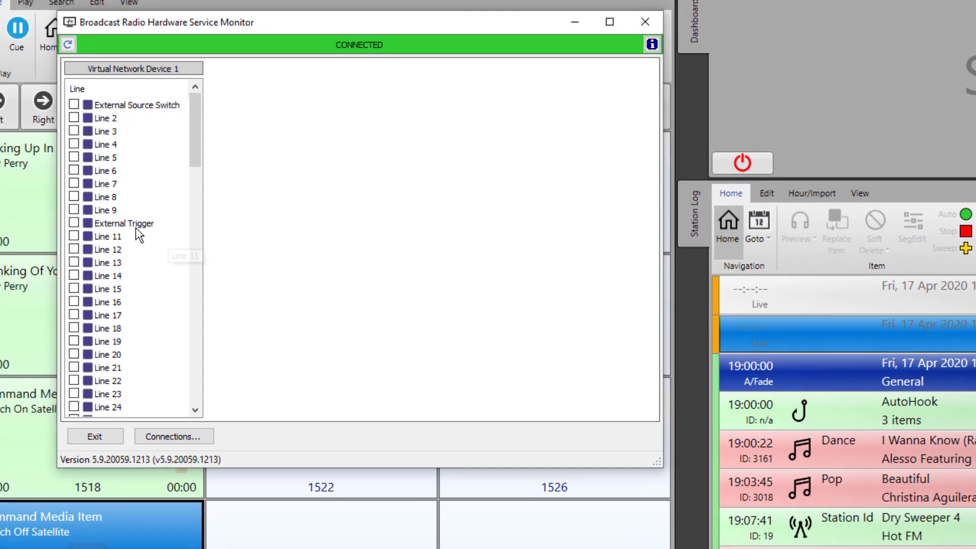
{"action": "left_click_drag", "start_coordinate": [235, 21], "coordinate": [631, 43]}
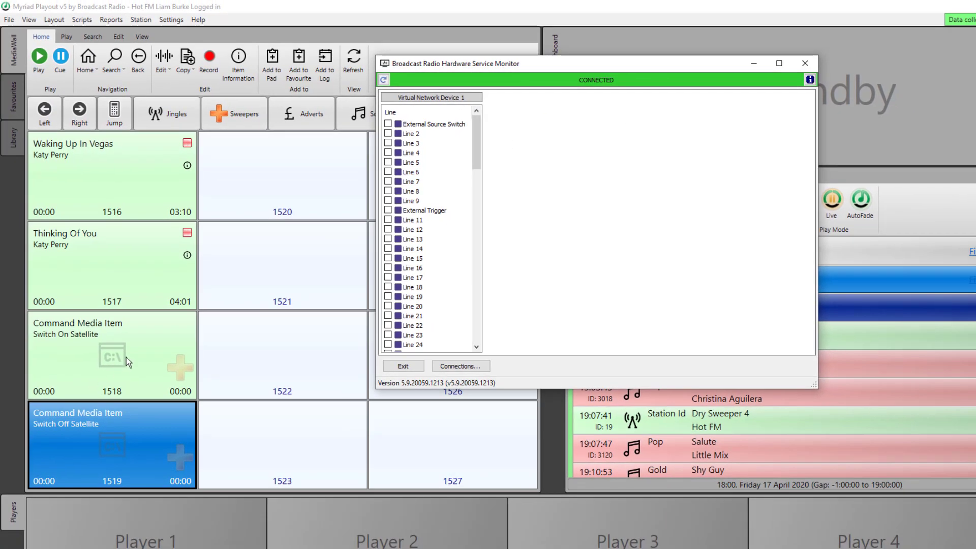
{"action": "left_click", "coordinate": [106, 439]}
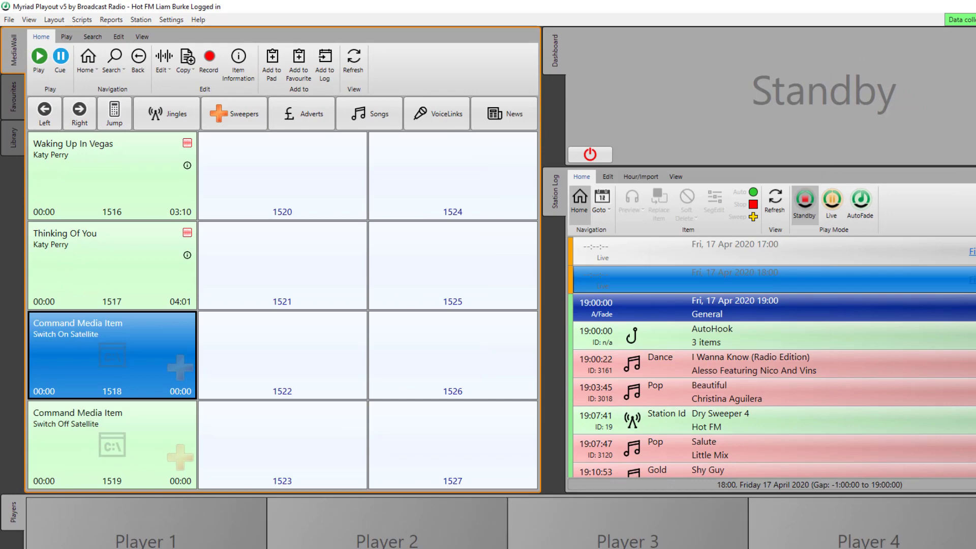
{"action": "key", "text": "alt+Tab"}
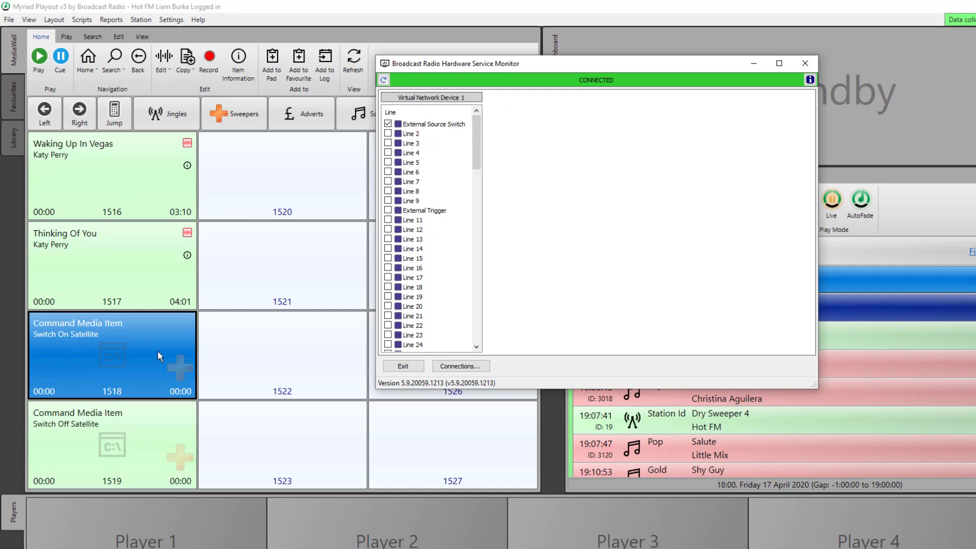
Run the Switch Off Satellite command item, check the External Source Switch line, and minimise the Hardware Service Monitor
{"action": "left_click", "coordinate": [102, 440]}
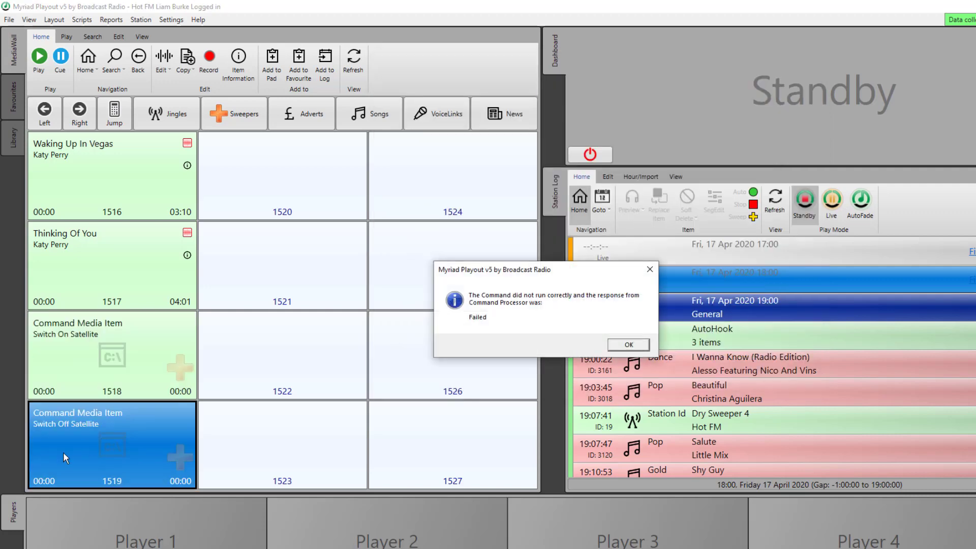
{"action": "left_click", "coordinate": [627, 345]}
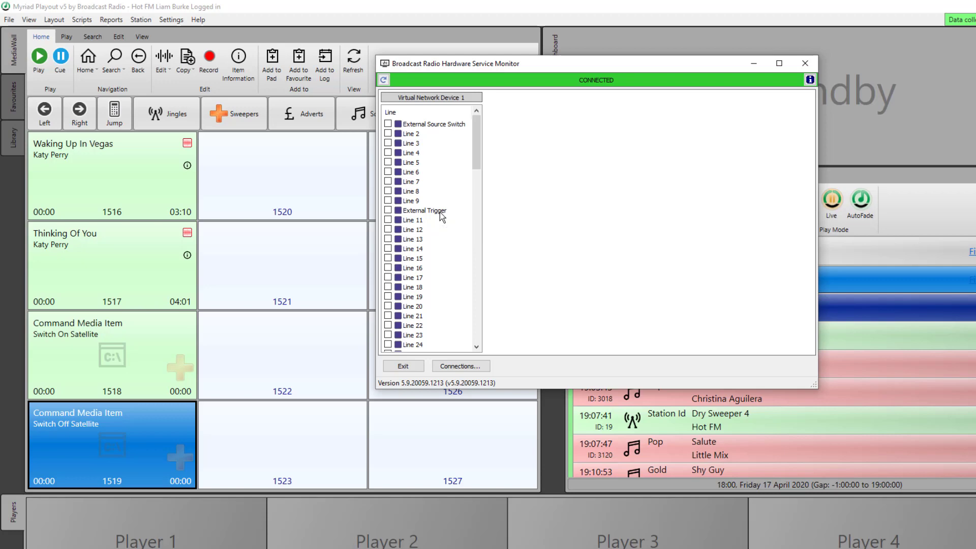
{"action": "left_click", "coordinate": [757, 62]}
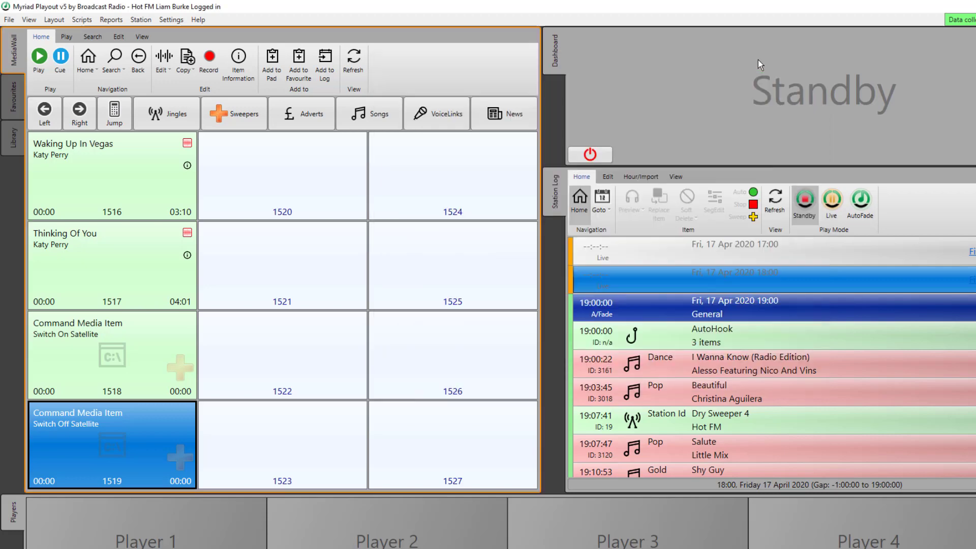
Open the station's Test Sat Switching clock, examine its command items and hour assignments, and close the clocks with OK
{"action": "left_click", "coordinate": [173, 19]}
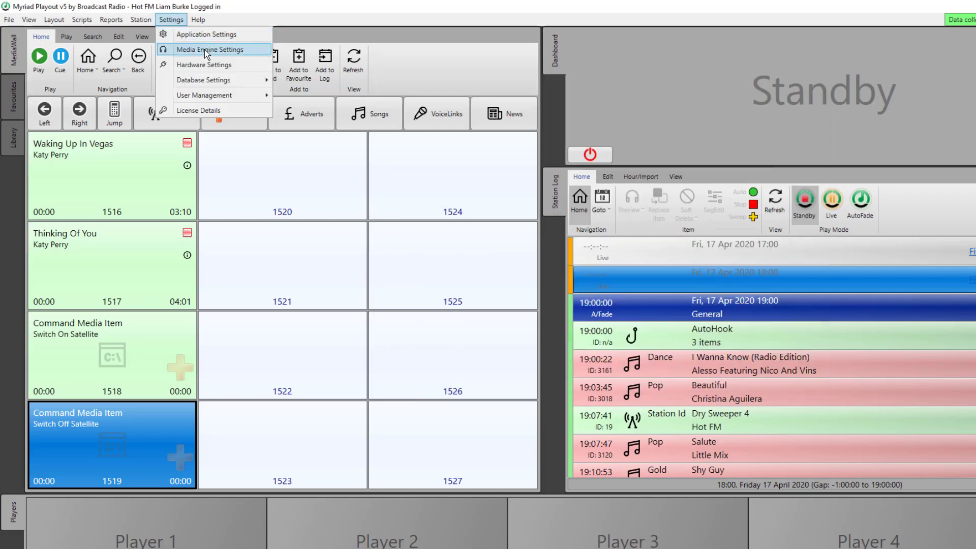
{"action": "left_click", "coordinate": [140, 19]}
{"action": "left_click", "coordinate": [163, 35]}
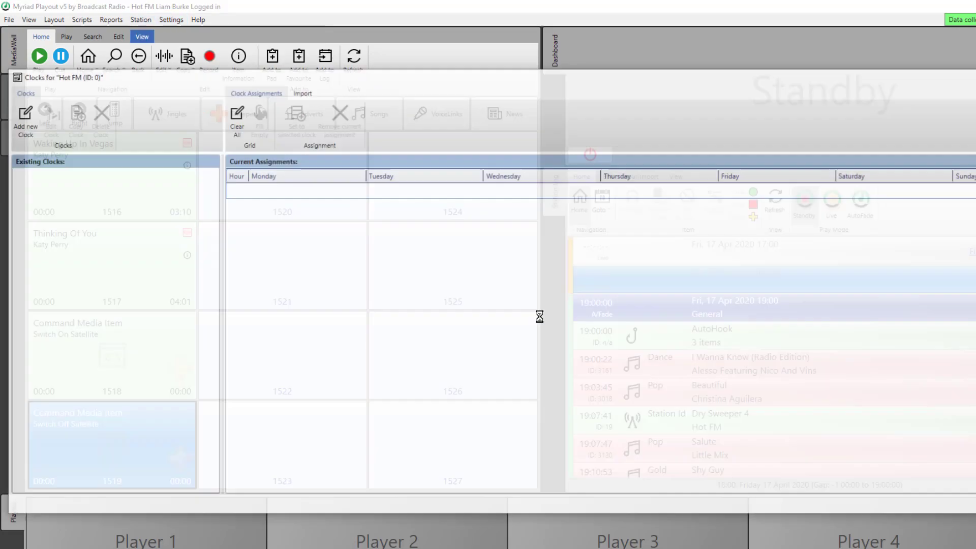
{"action": "double_click", "coordinate": [106, 245]}
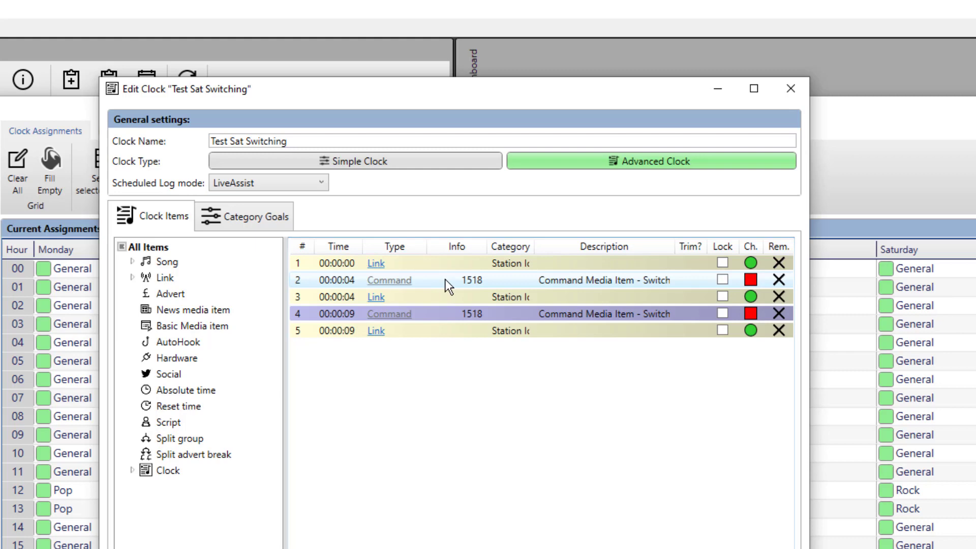
{"action": "left_click", "coordinate": [737, 284], "text": "ctrl"}
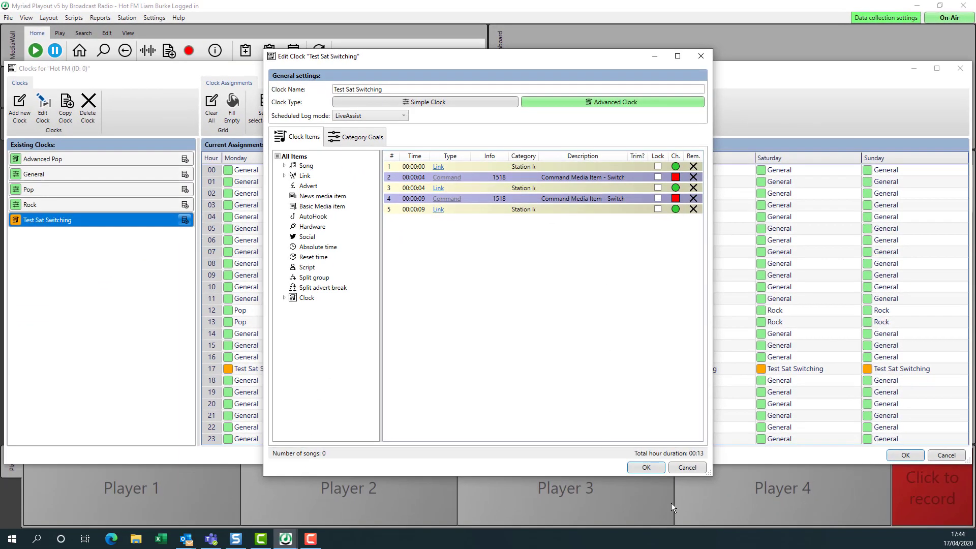
{"action": "left_click", "coordinate": [645, 467]}
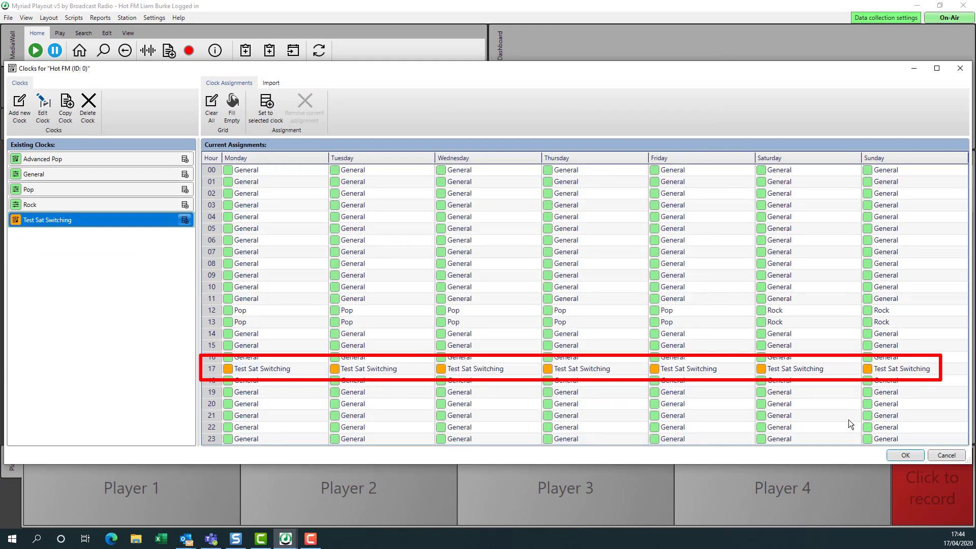
{"action": "left_click", "coordinate": [917, 456]}
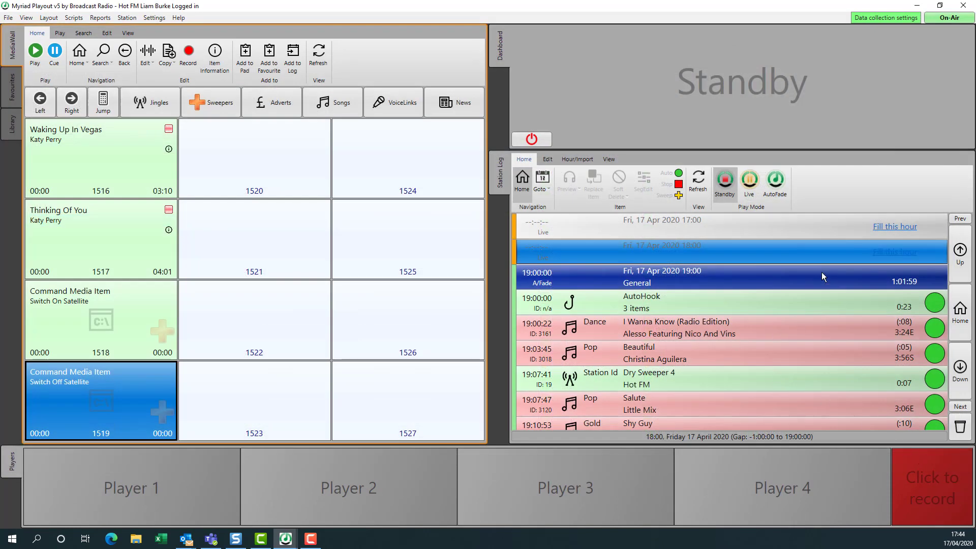
Fill the 17:00 hour of Friday 17 April 2020 in the station log and select its Website Short Sweeper
{"action": "scroll", "coordinate": [868, 268], "scroll_direction": "up", "scroll_amount": 1}
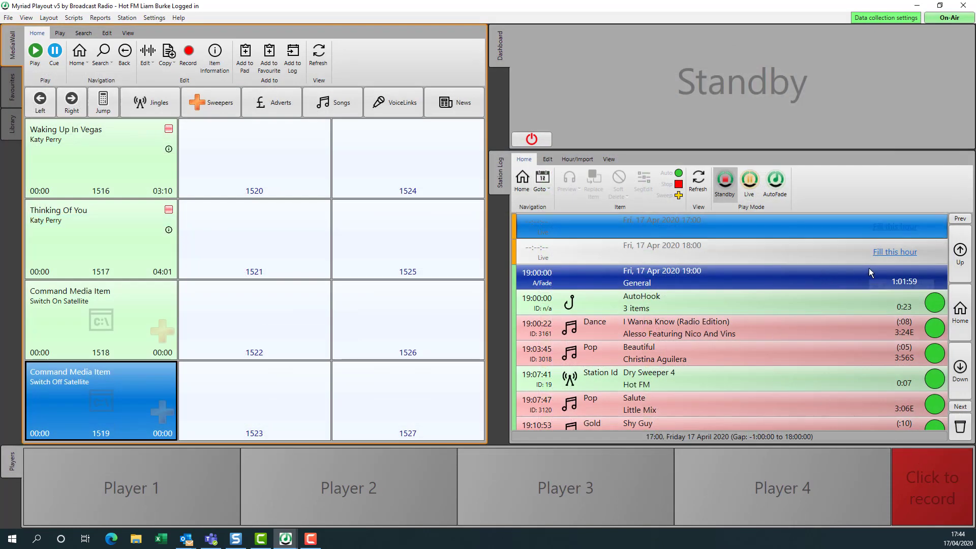
{"action": "left_click", "coordinate": [895, 230]}
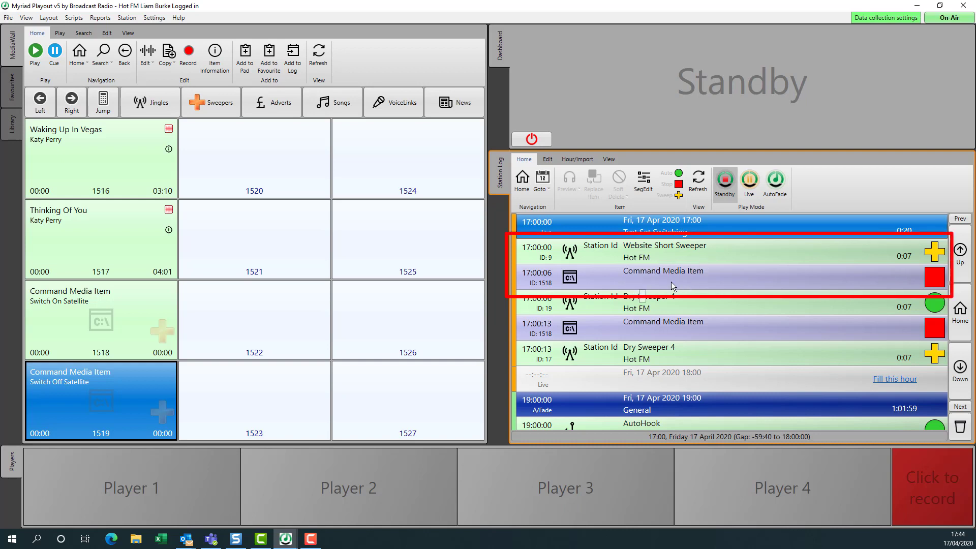
{"action": "left_click", "coordinate": [617, 249]}
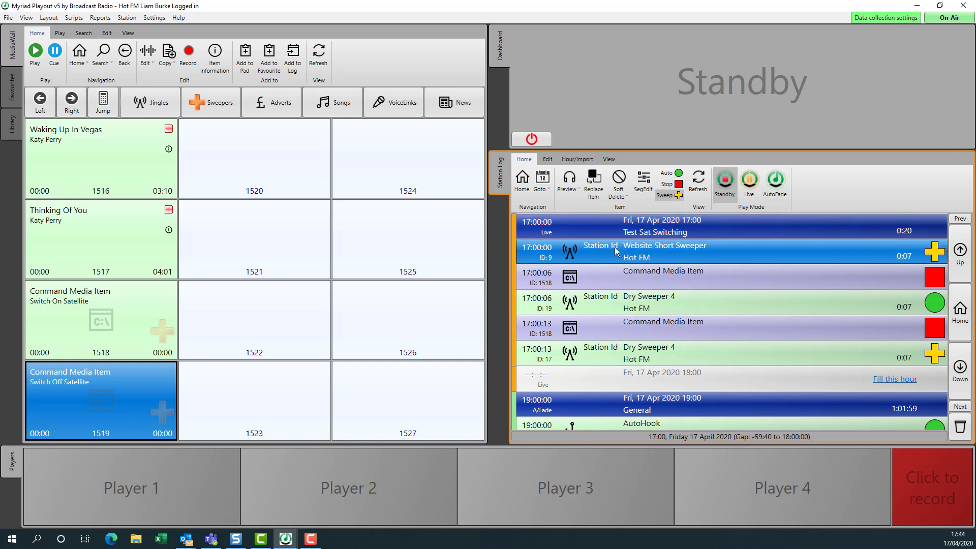
Take playout out of standby, move the Hardware Service Monitor clear of the dashboard, and start playing the Website Short Sweeper
{"action": "left_click", "coordinate": [531, 140]}
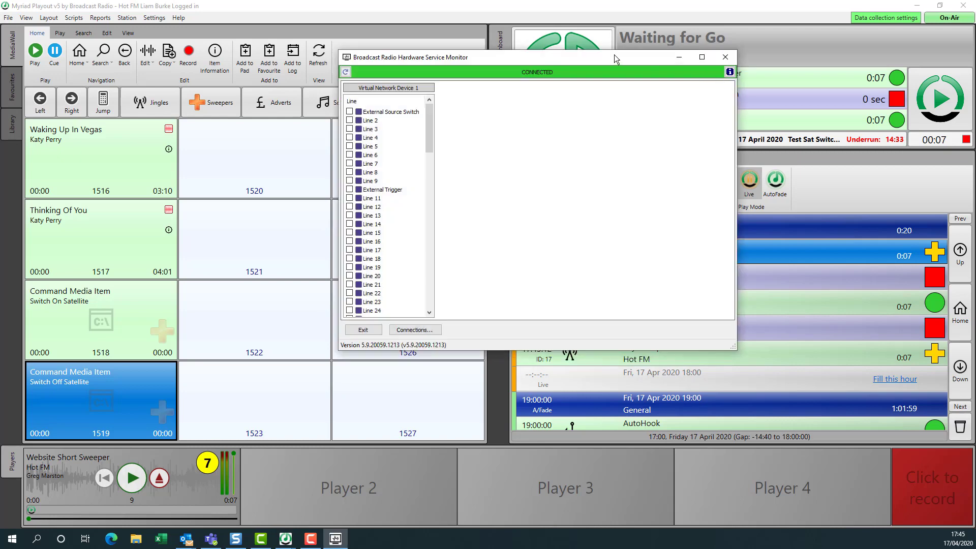
{"action": "left_click_drag", "start_coordinate": [599, 58], "coordinate": [321, 42]}
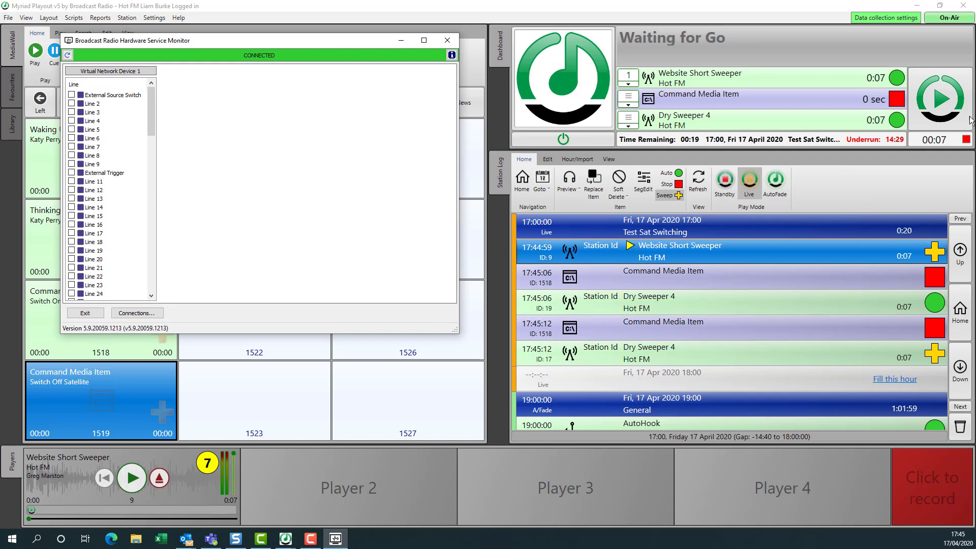
{"action": "left_click", "coordinate": [949, 102]}
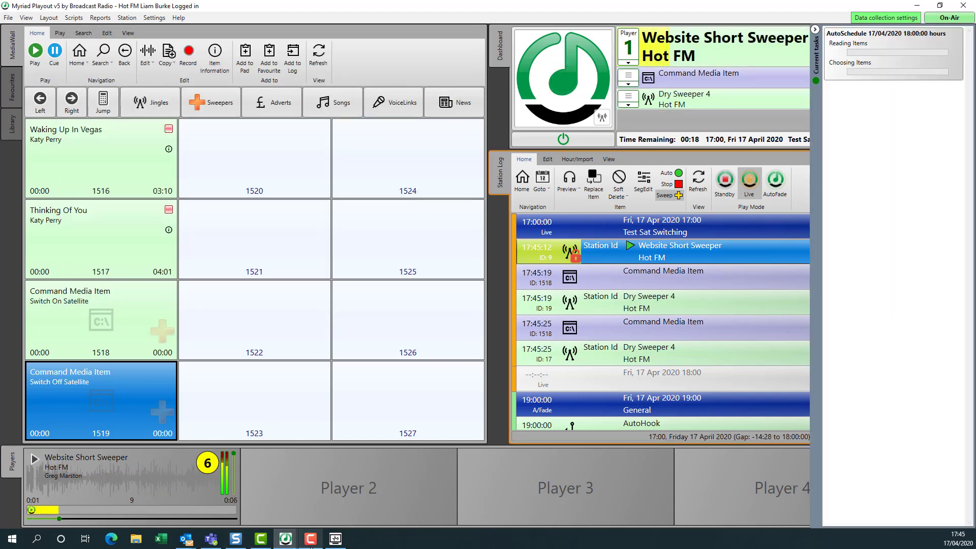
Switch to the Hardware Service Monitor and activate the External Trigger line once at each of the two command item stops
{"action": "left_click", "coordinate": [336, 539]}
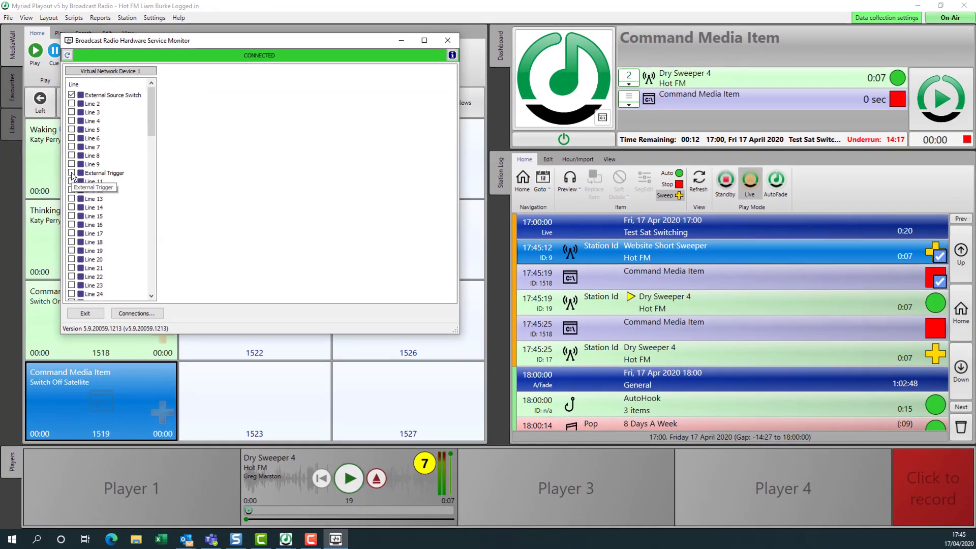
{"action": "left_click", "coordinate": [72, 173]}
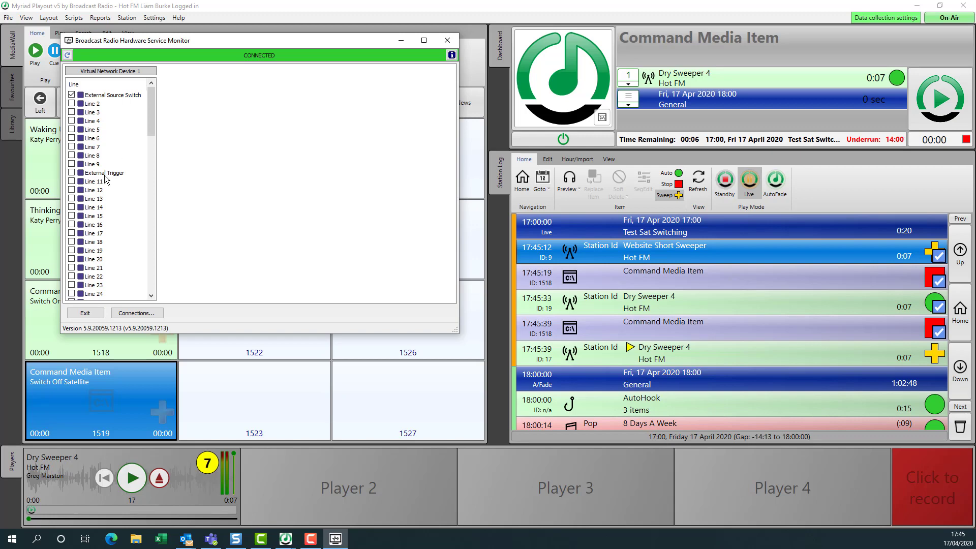
{"action": "left_click", "coordinate": [73, 173]}
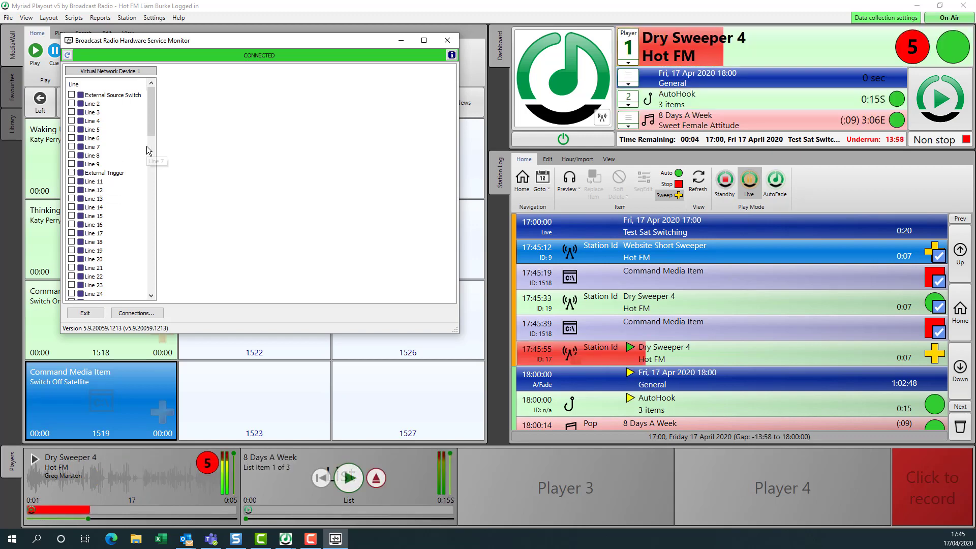